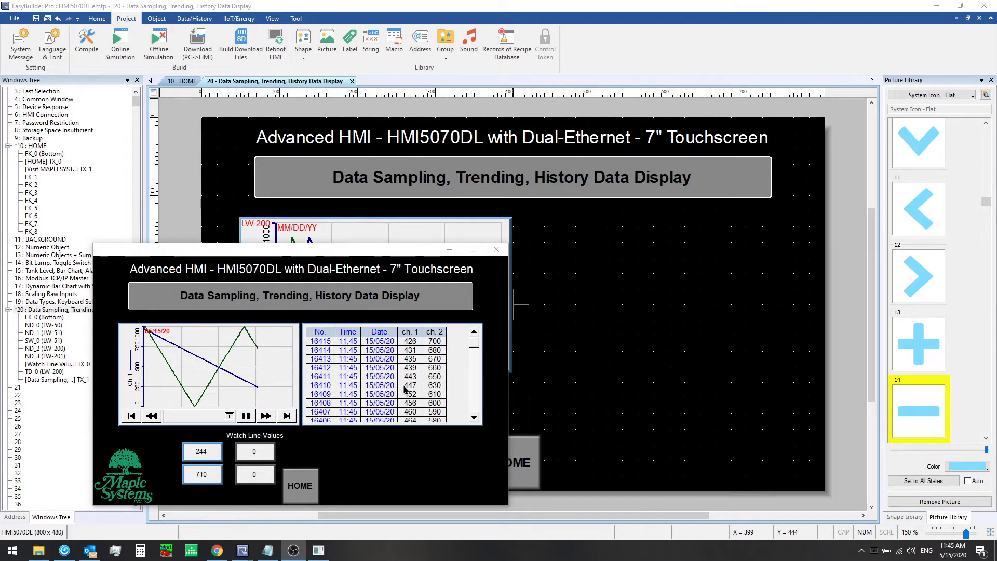
Close the Online Simulation window to get back to the window 20 design screen
click(496, 250)
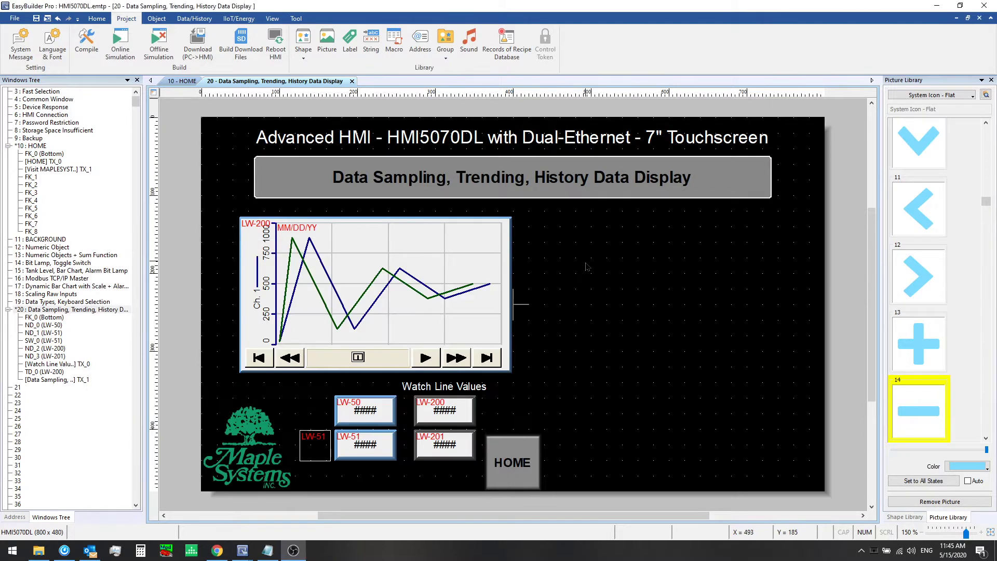
Start a new History Data Display object from the Data/History ribbon
click(183, 19)
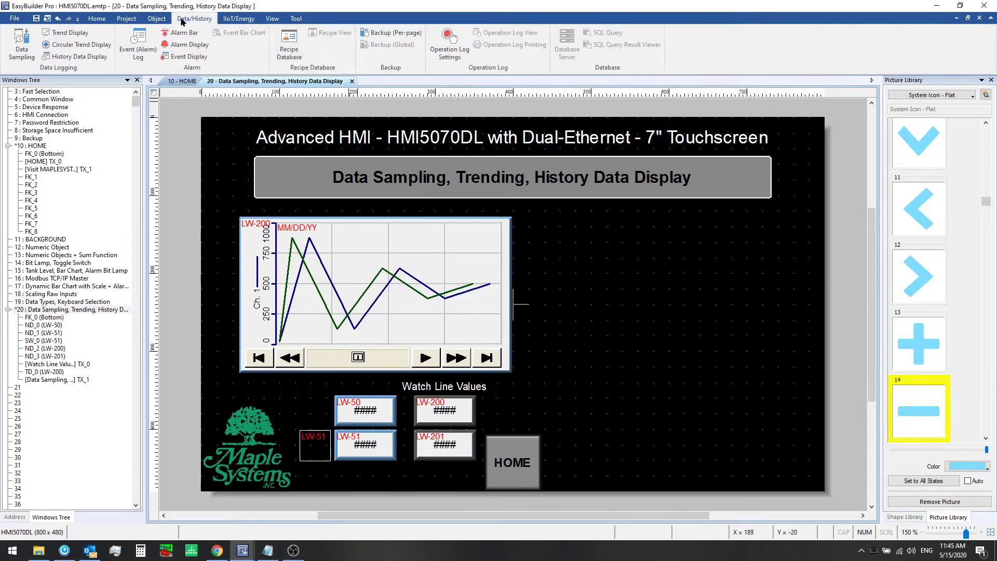
click(73, 57)
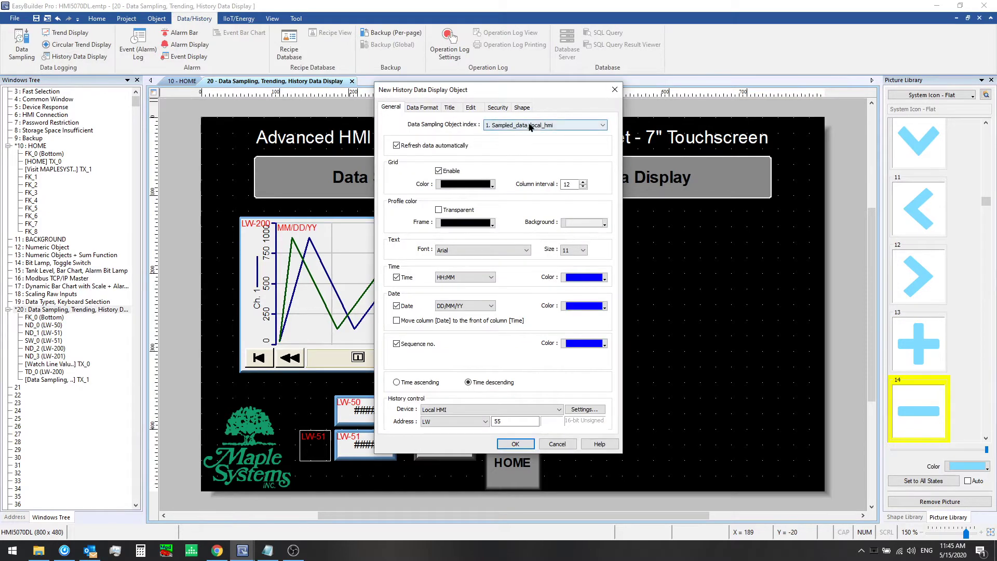
Keep data sampling object 1 (Sampled_data) as the source, and toggle Grid Enable off and on again
click(522, 129)
click(522, 129)
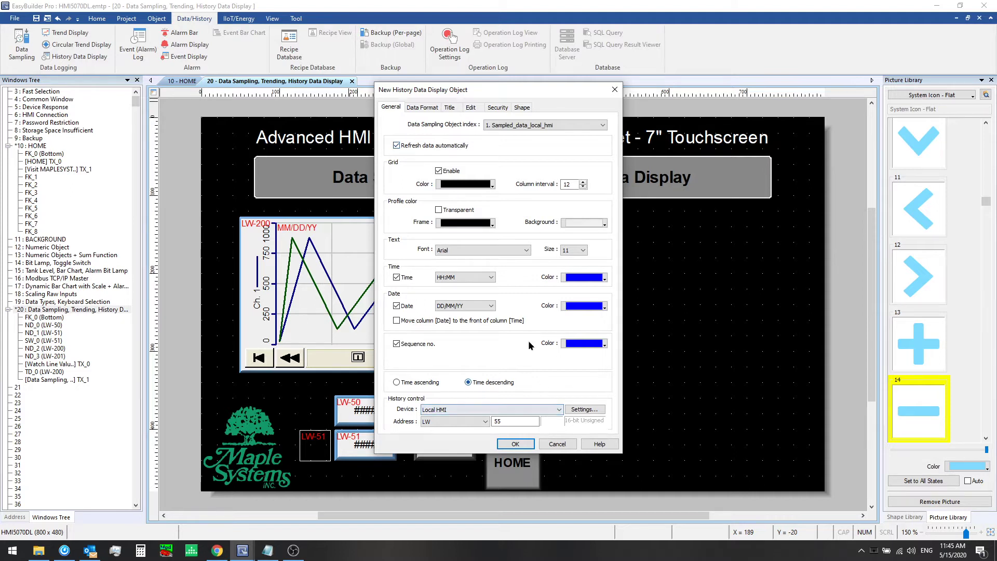
click(438, 171)
click(438, 171)
Read the help topic's explanation of history control at Local HMI LW 0, then dismiss the popup
key(F1)
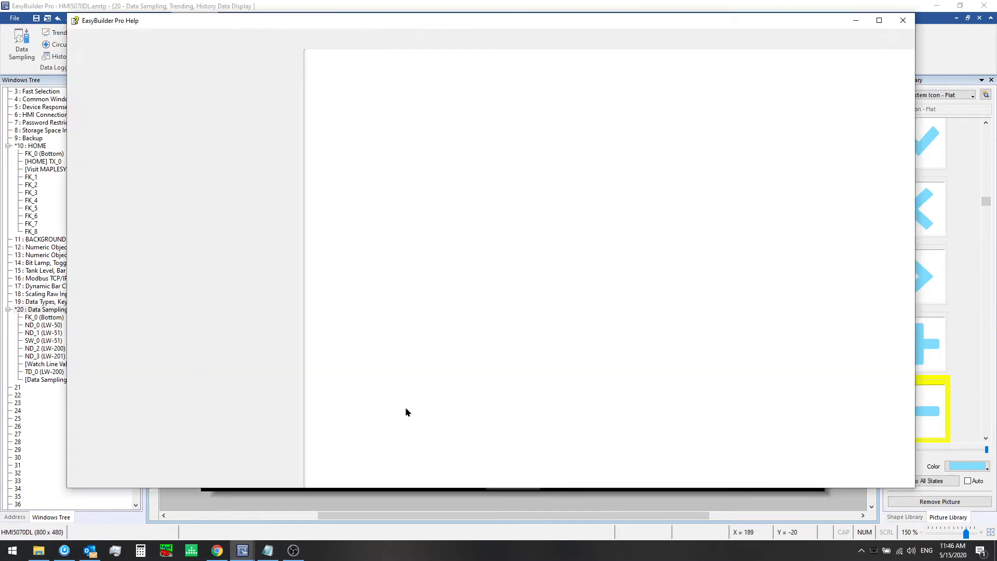
scroll(467, 321, down, 3)
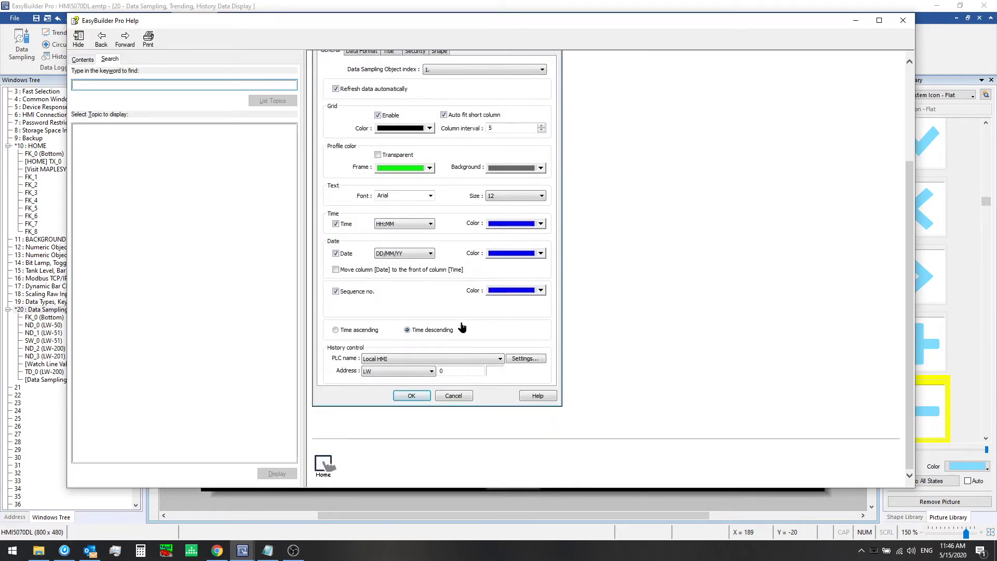
click(372, 361)
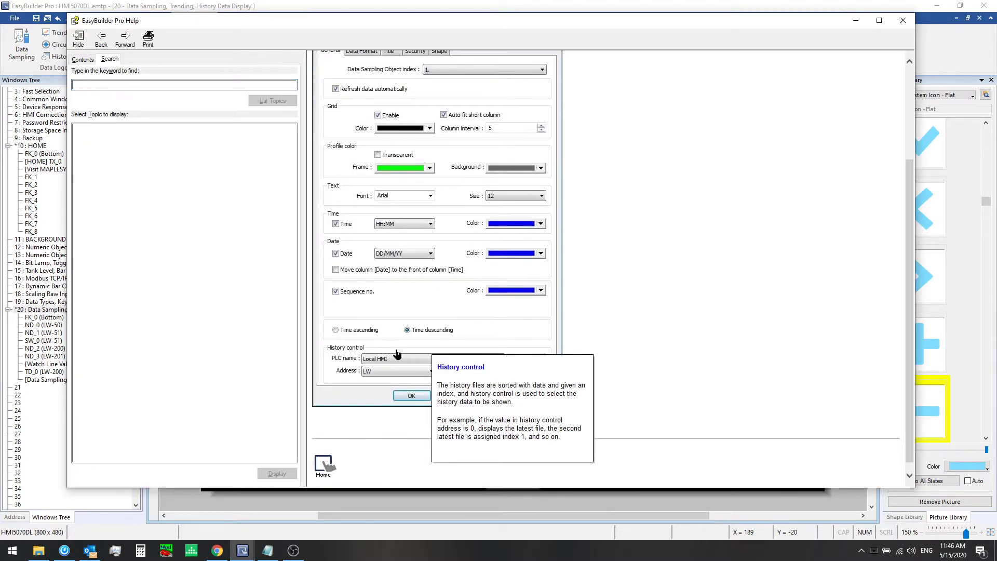
click(595, 339)
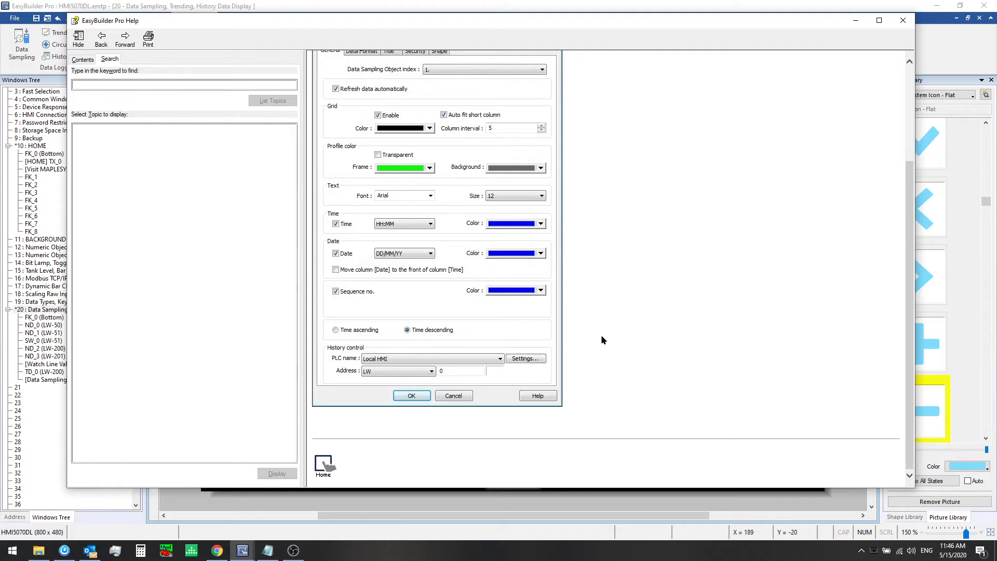
Cancel the new history display and inspect the sampled_data_local_hmi sampling settings without changes
click(900, 24)
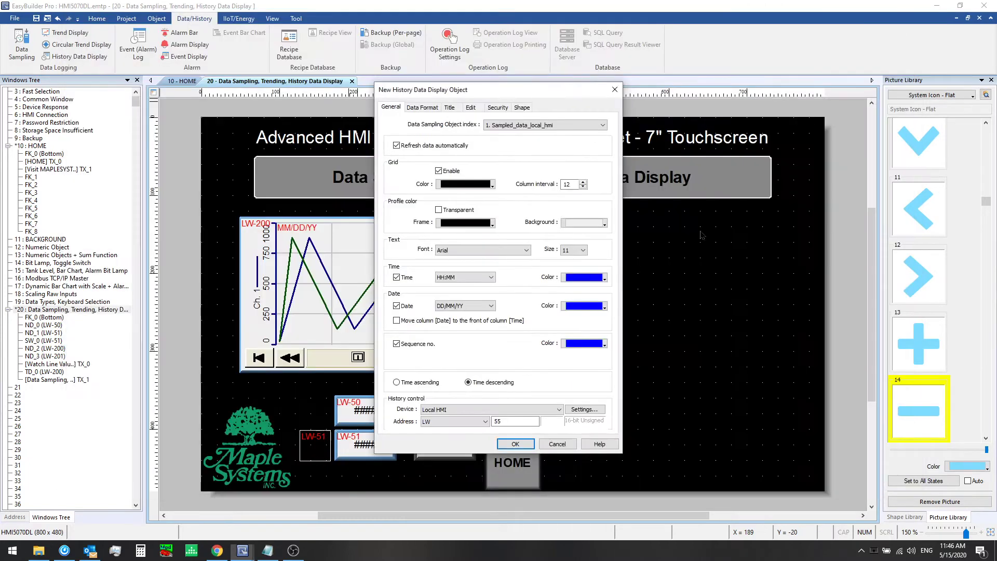
click(556, 444)
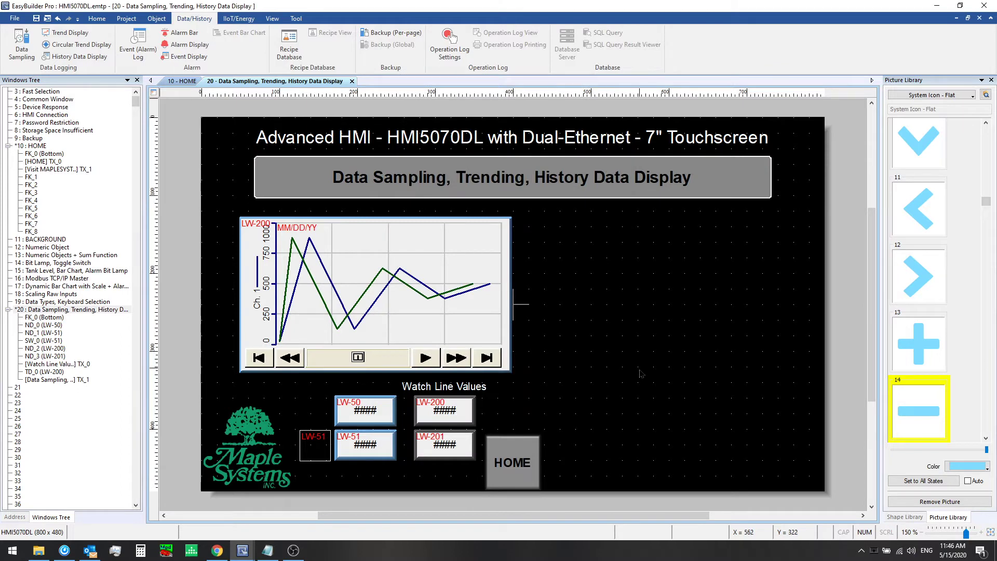
click(22, 48)
click(408, 182)
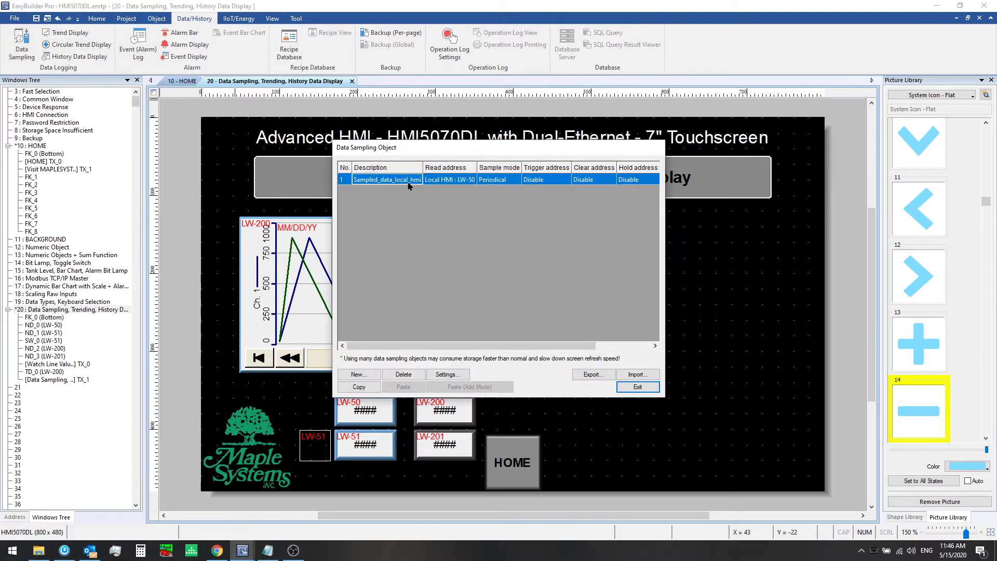
double_click(409, 182)
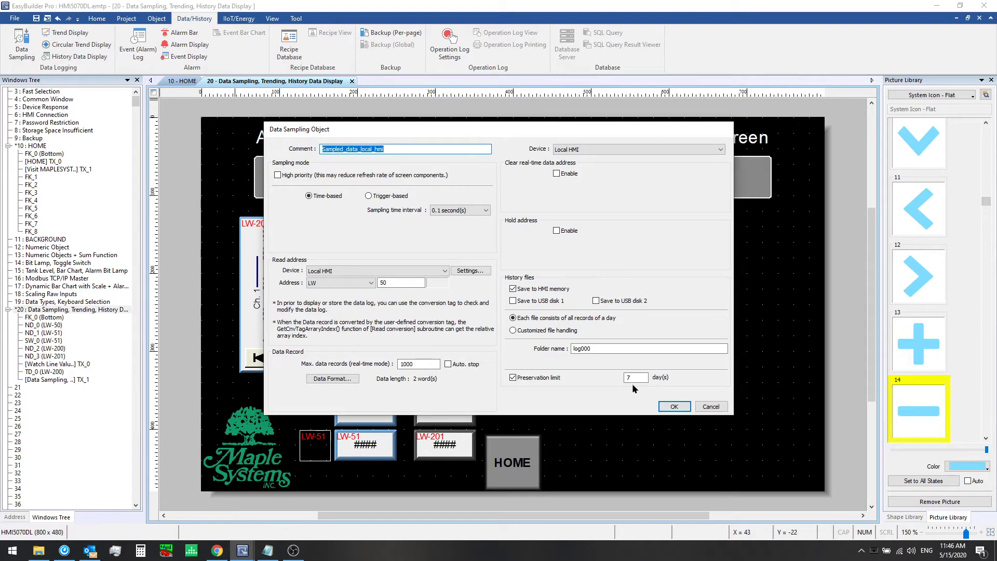
click(717, 409)
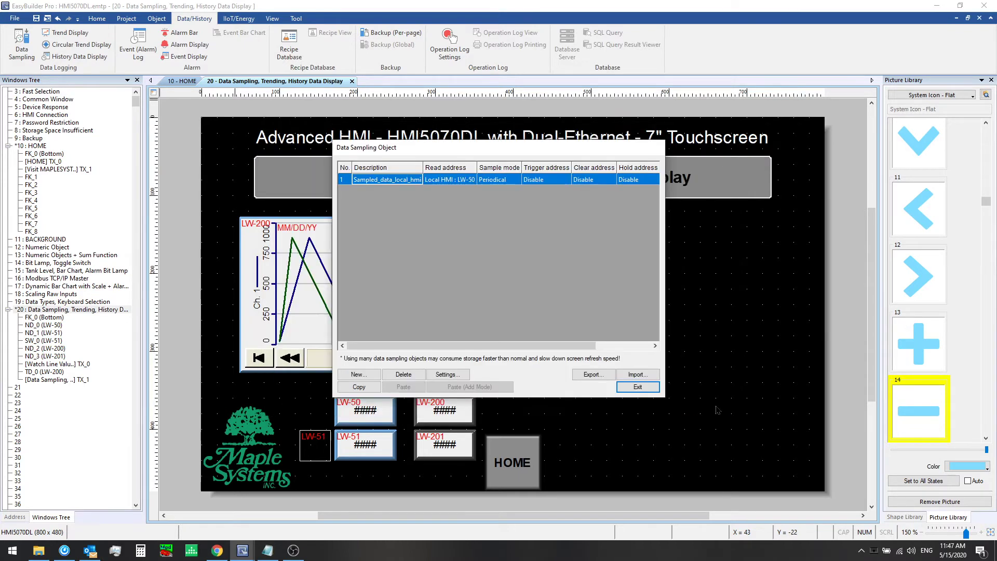
click(639, 386)
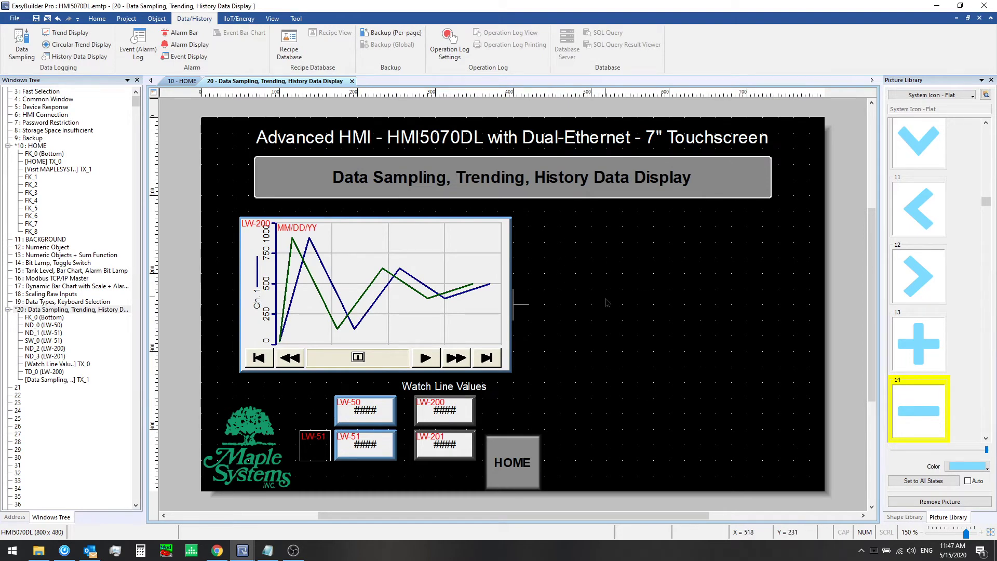
Start a new History Data Display and review its Data Format, leaving the Channel 2 column shown
click(79, 56)
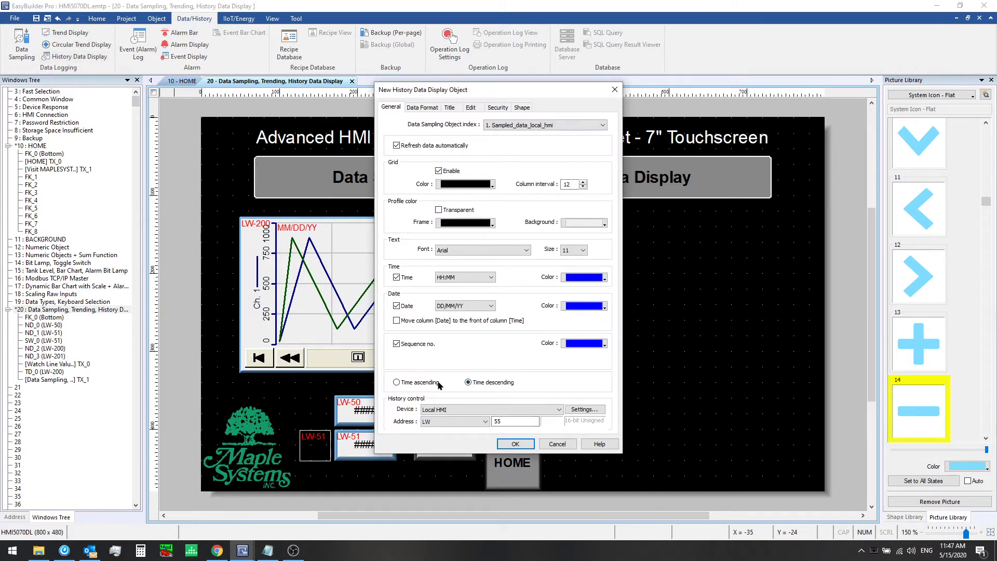
click(420, 107)
click(389, 193)
click(388, 193)
click(388, 192)
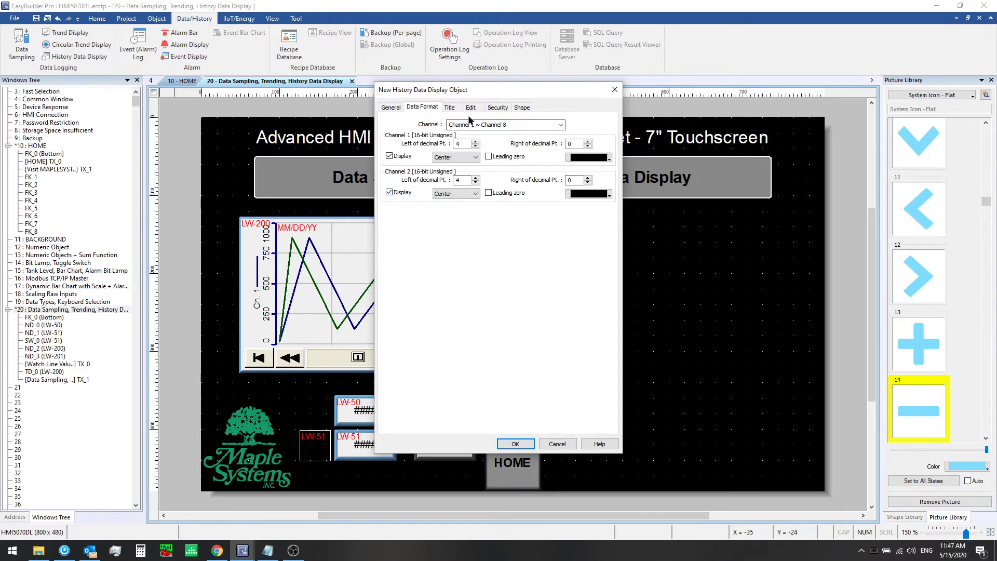
Keep the Channel 1 column title as 'ch. 1', undoing 'level 1', and confirm the settings
click(451, 107)
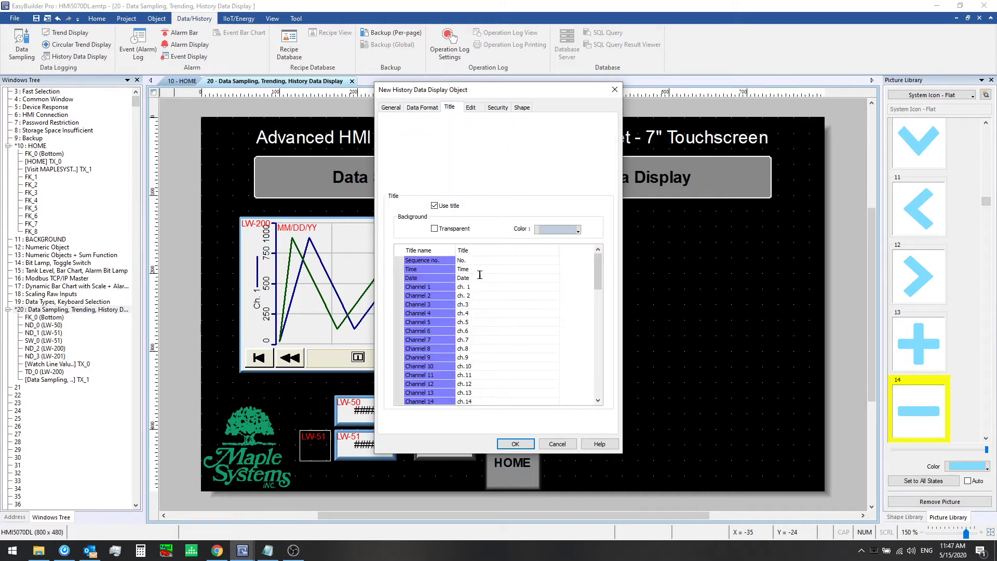
click(487, 285)
click(487, 285)
text(level 1)
key(ctrl+z)
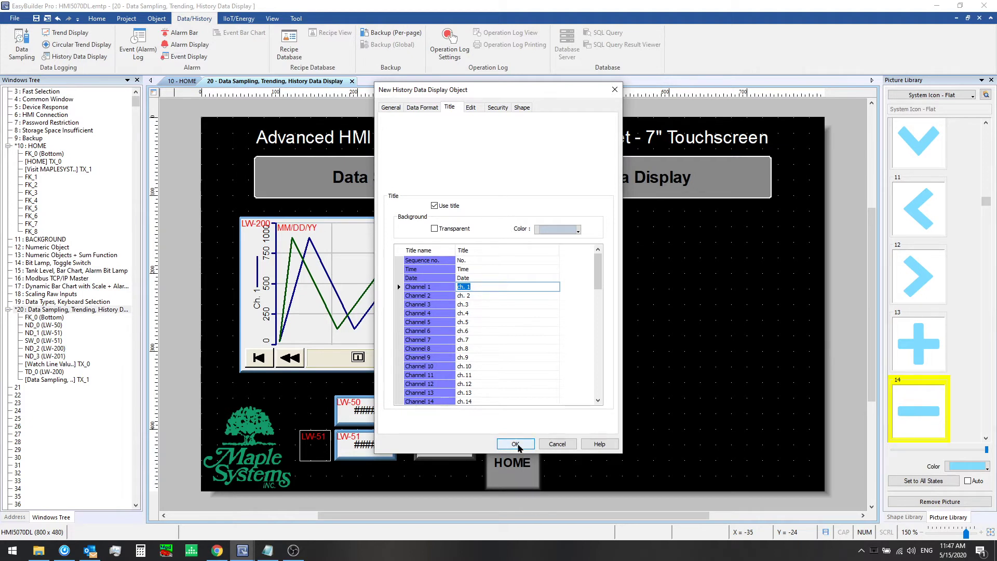
click(517, 445)
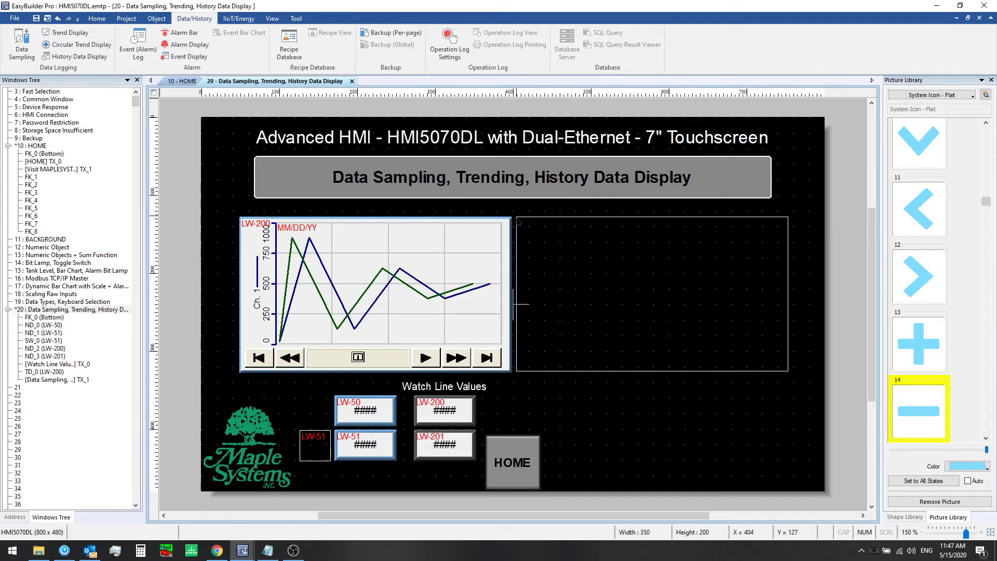
Place the history table beside the trend chart, paste the History Control group, and check the LW-55 field
click(519, 221)
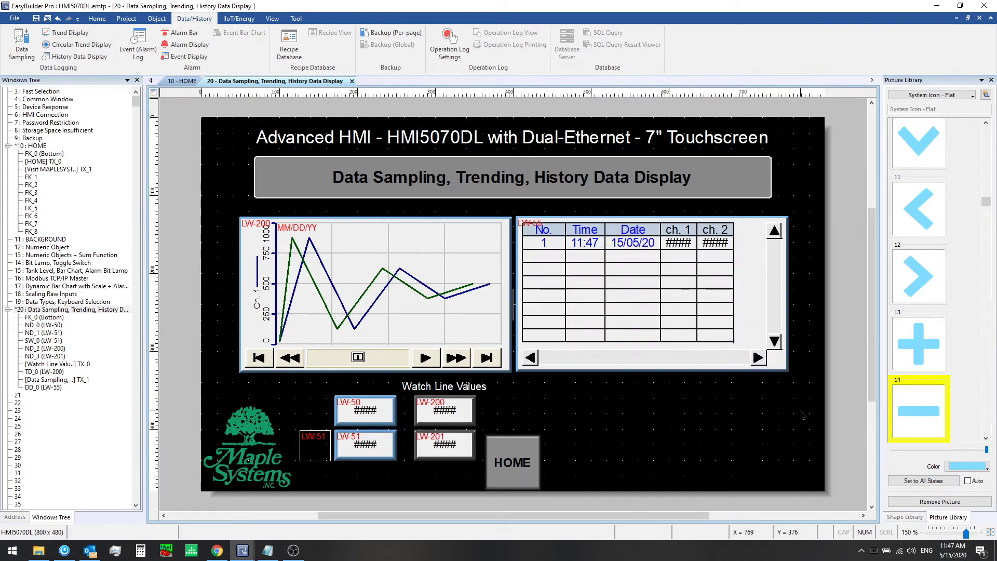
key(ctrl+v)
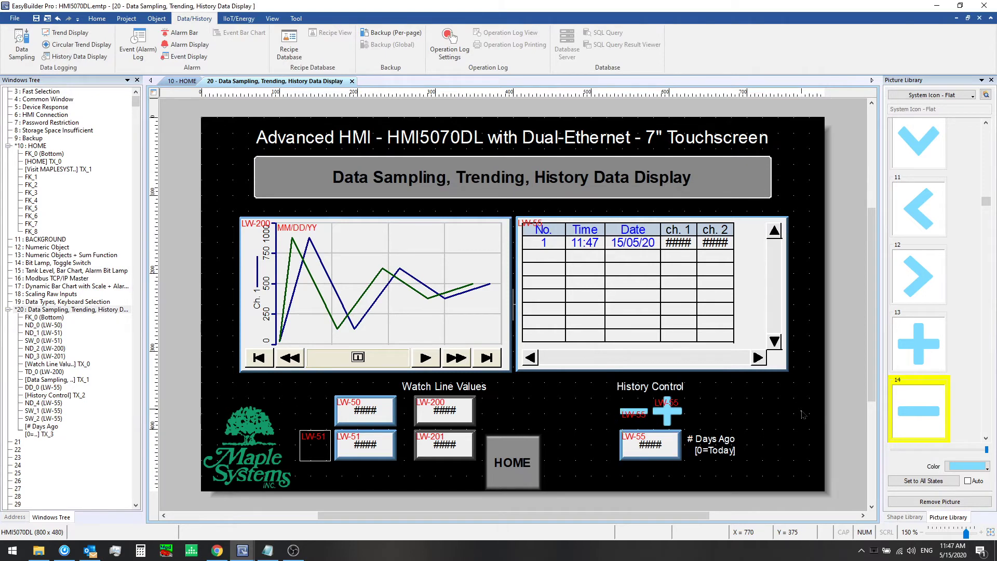
double_click(639, 441)
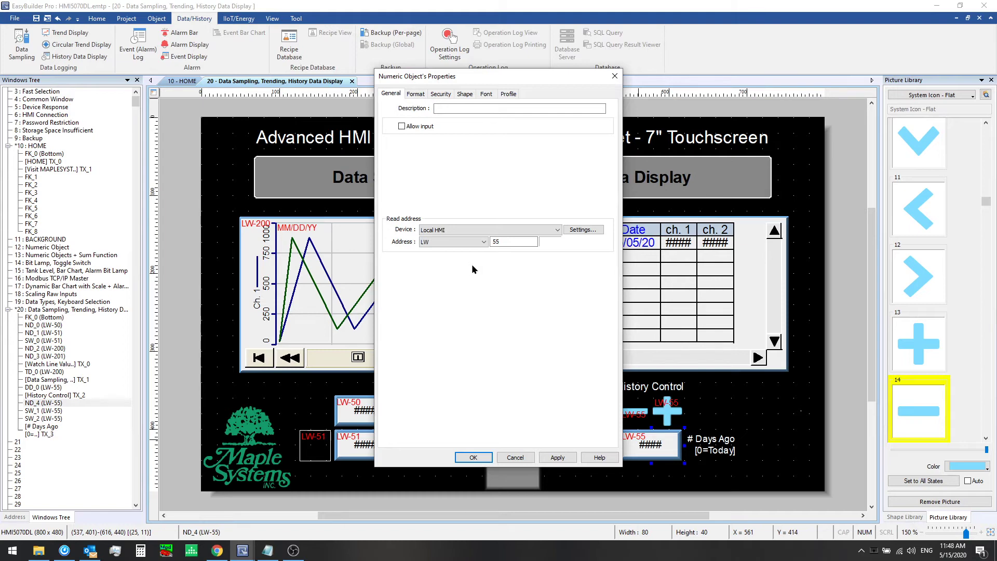
click(515, 457)
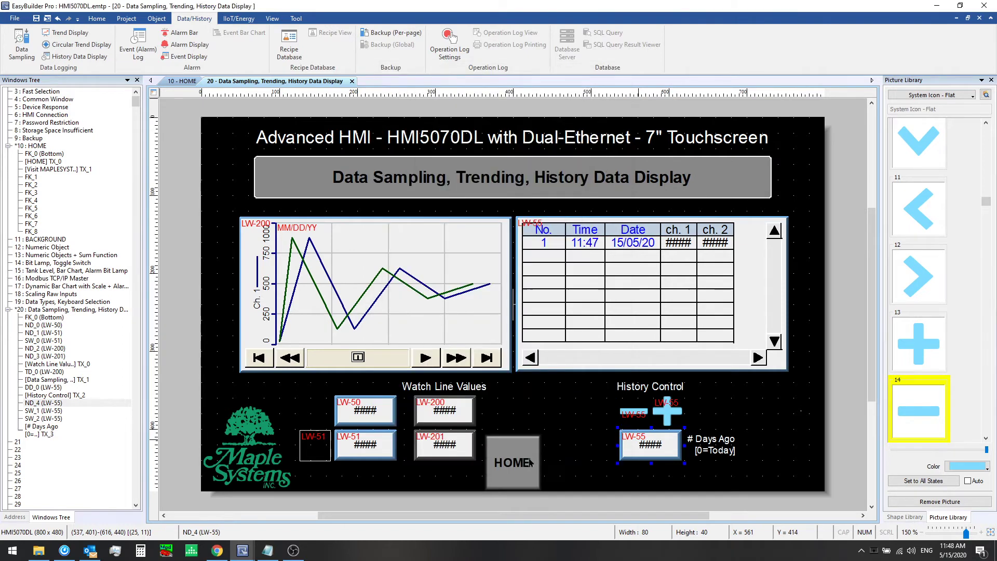
Verify the minus button's low limit of 0 and the plus button's step 1 and high limit 6
click(634, 414)
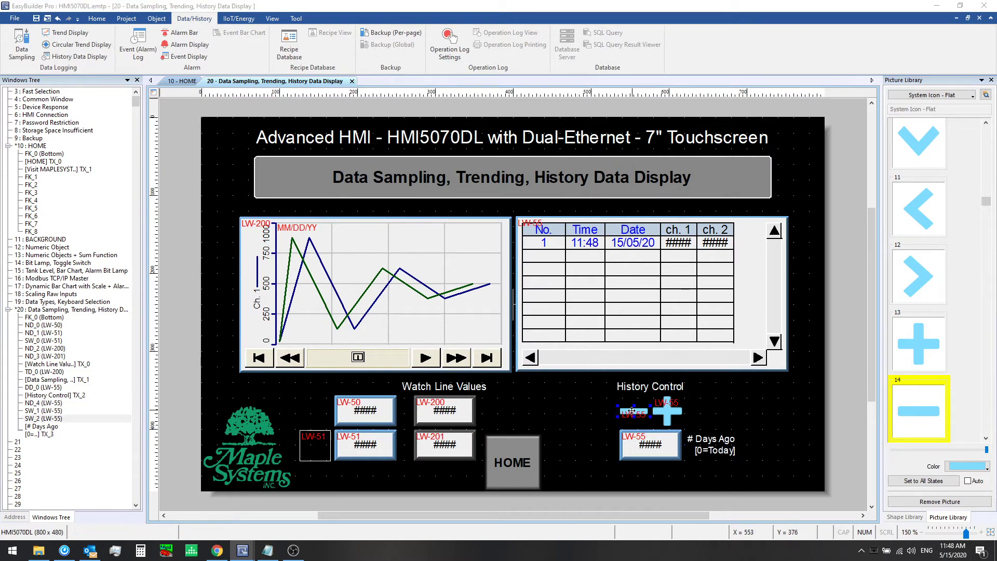
double_click(634, 414)
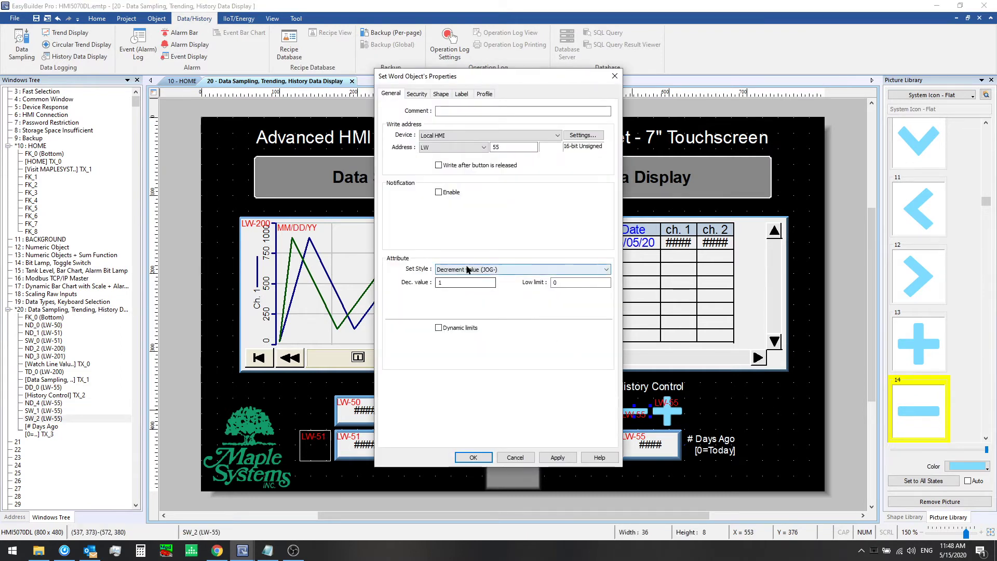
click(569, 283)
click(515, 457)
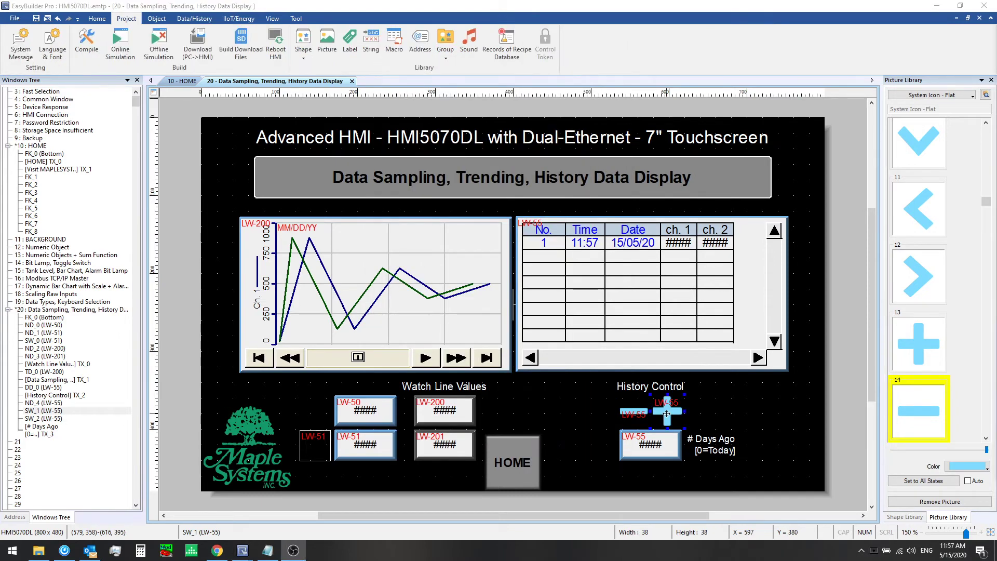
key(alt+Tab)
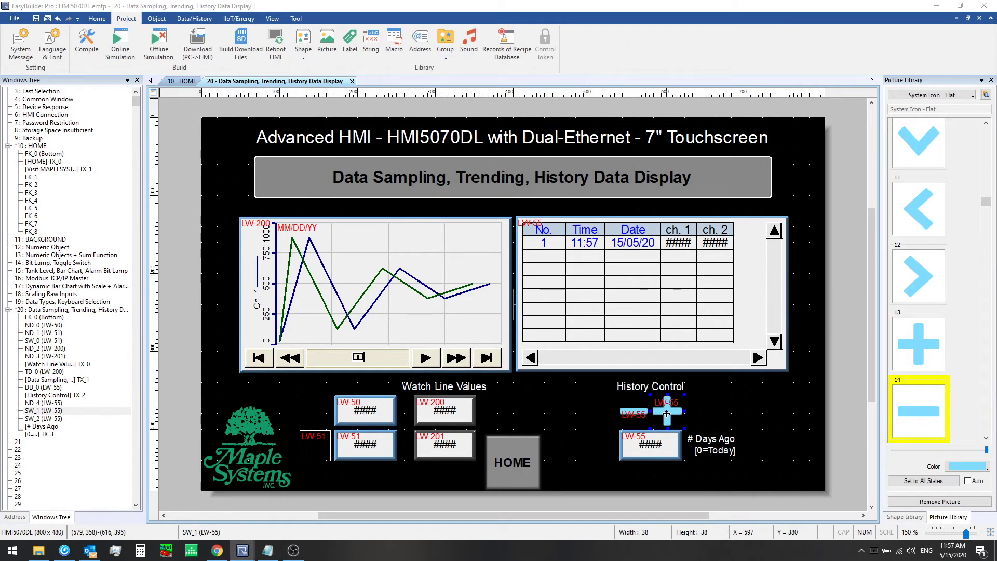
double_click(666, 414)
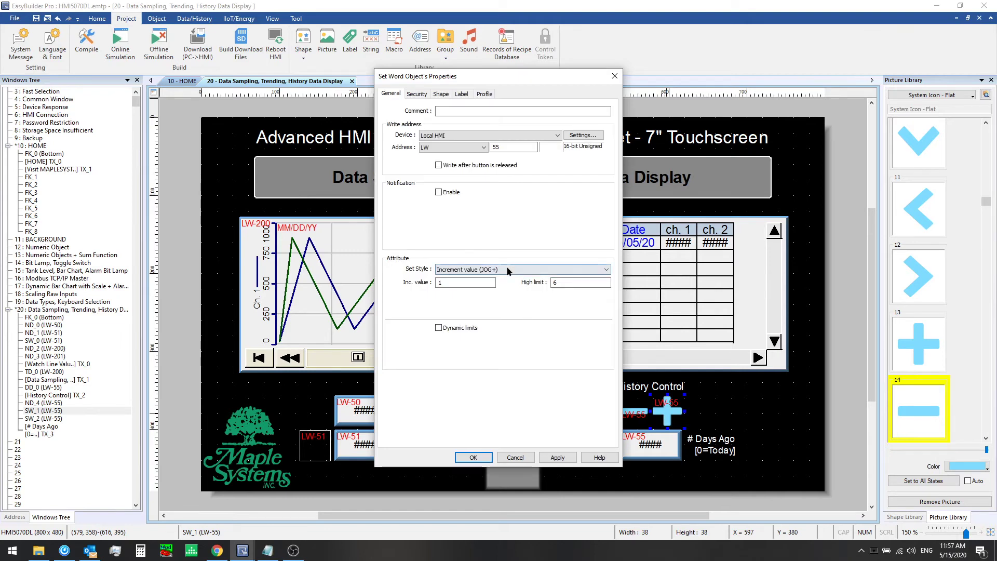
click(480, 282)
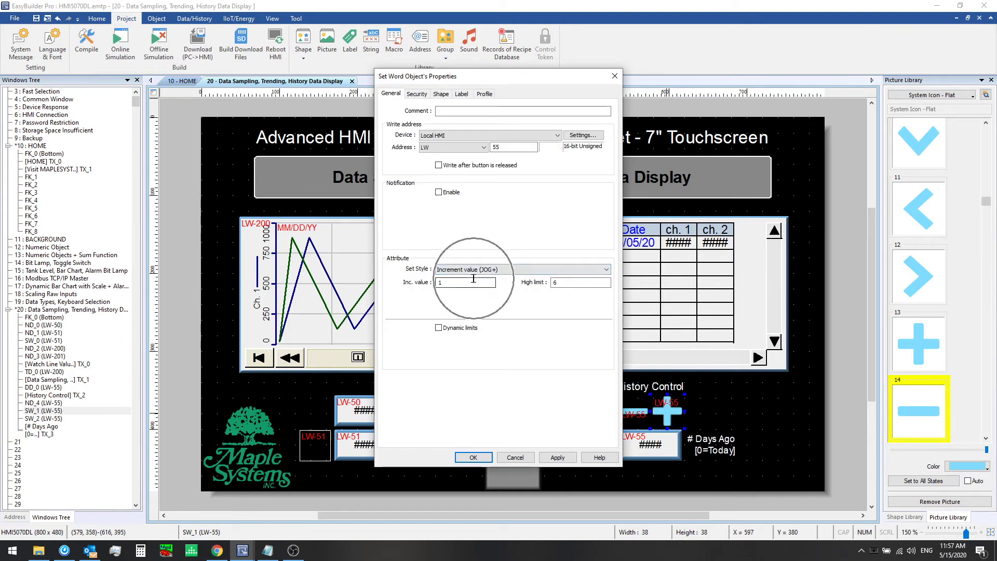
click(584, 282)
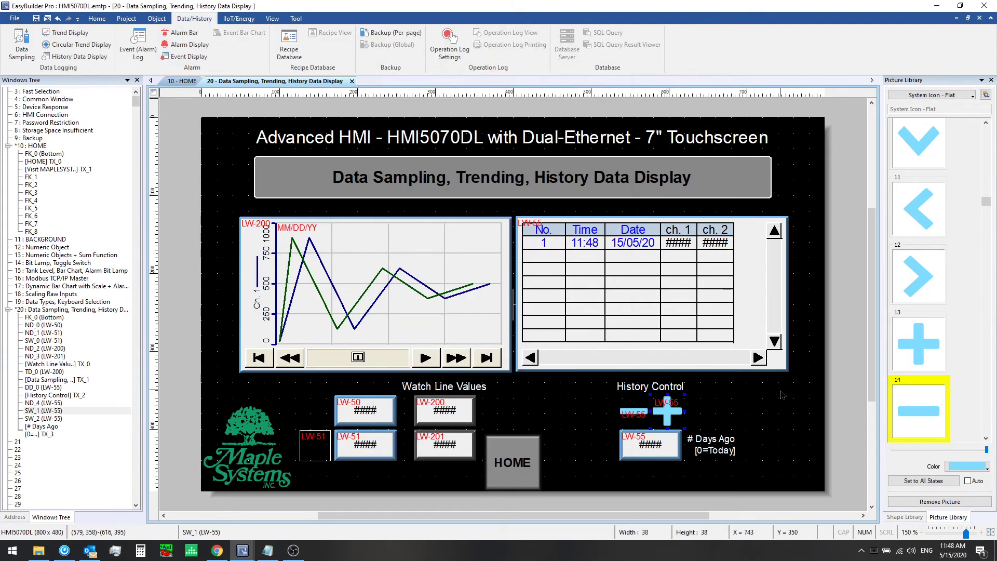
click(782, 394)
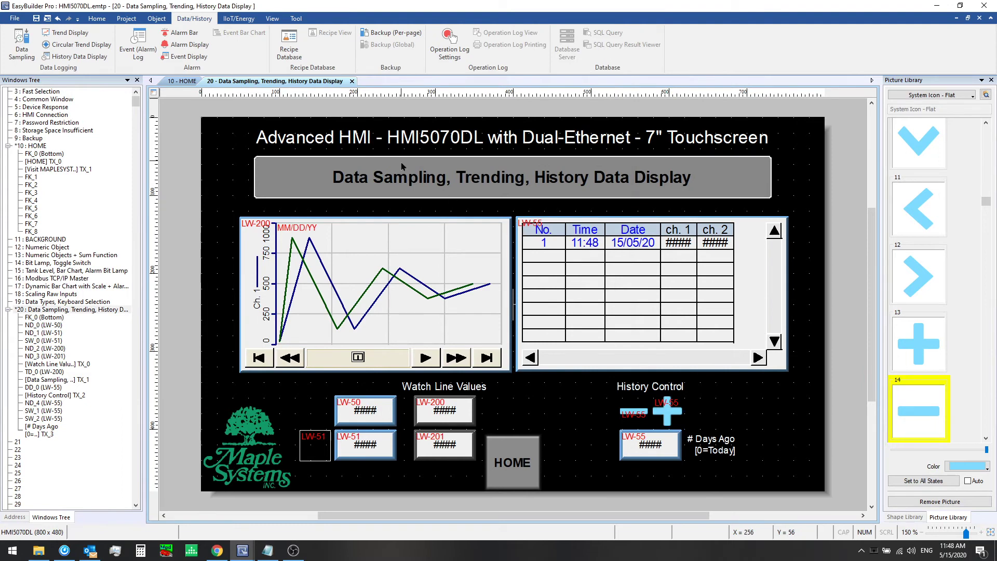
Run the offline simulation and scroll the history table through live records up to 16679
click(126, 18)
click(158, 44)
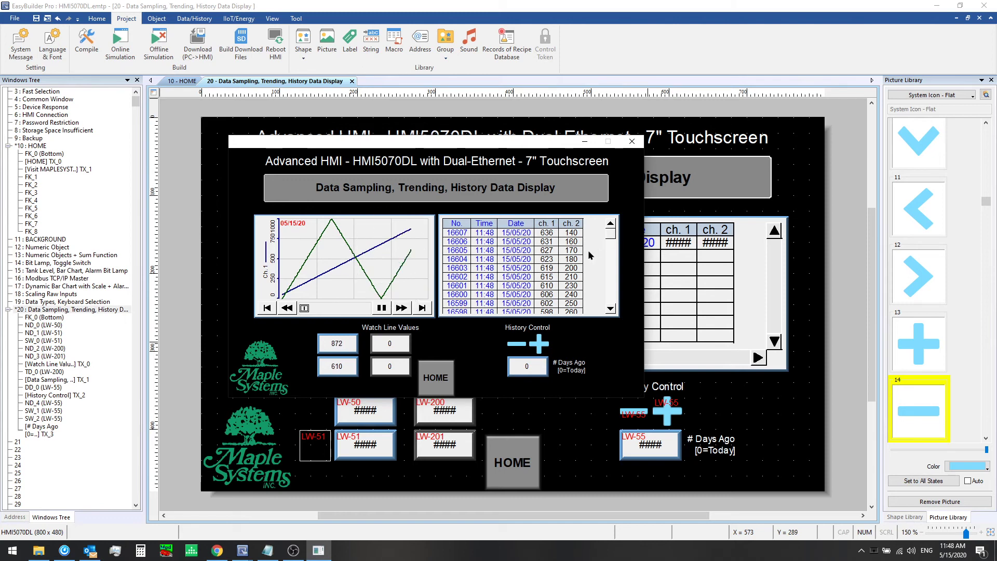
drag(604, 240, 553, 278)
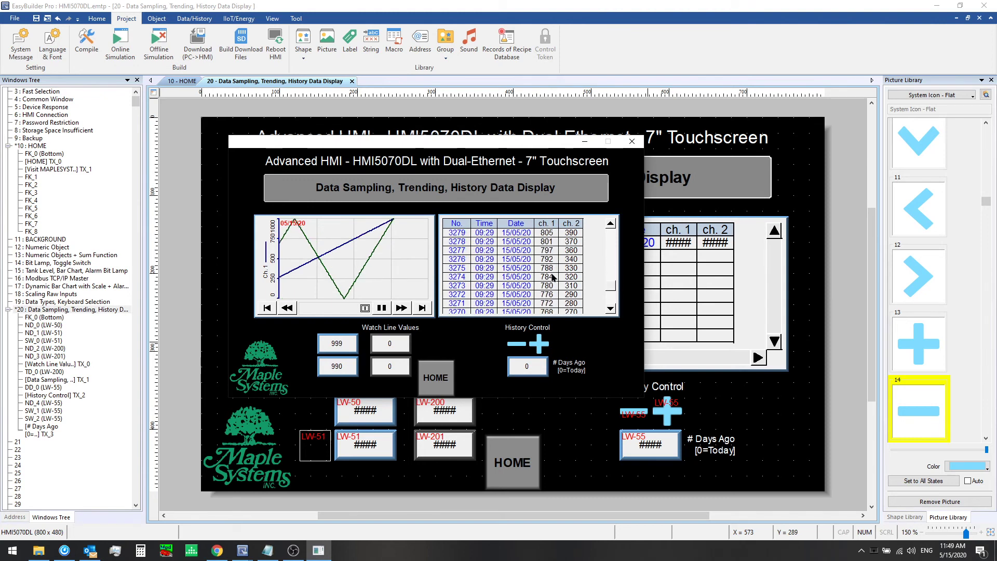
drag(611, 287, 608, 218)
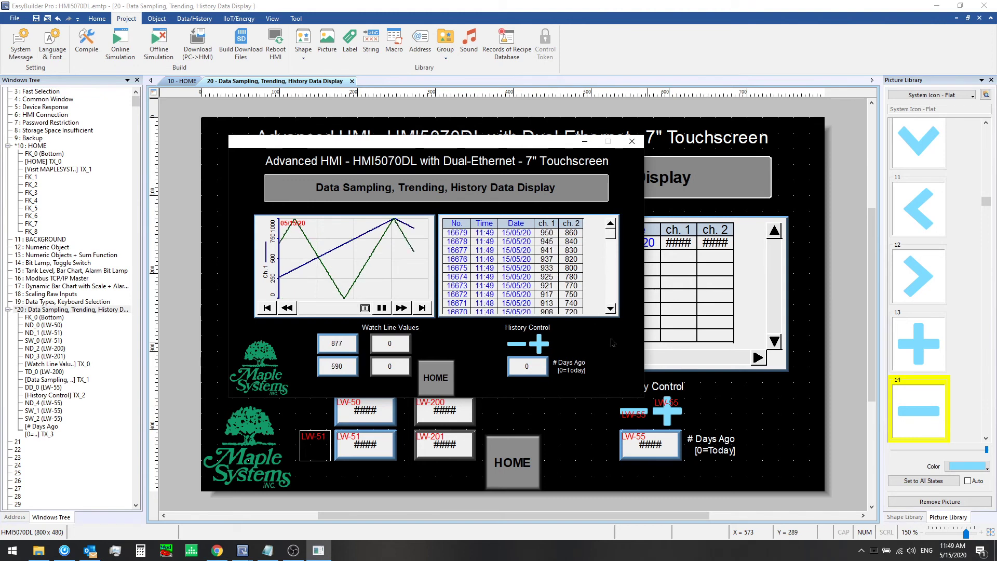
Raise Days Ago to 1 and 2, then lower it back to 0 for today's records
click(538, 345)
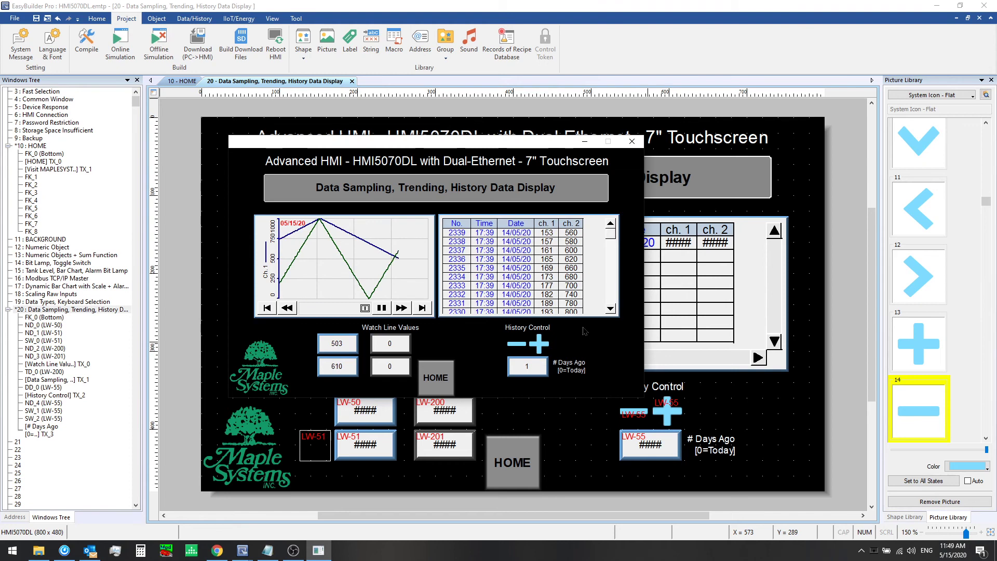
click(539, 344)
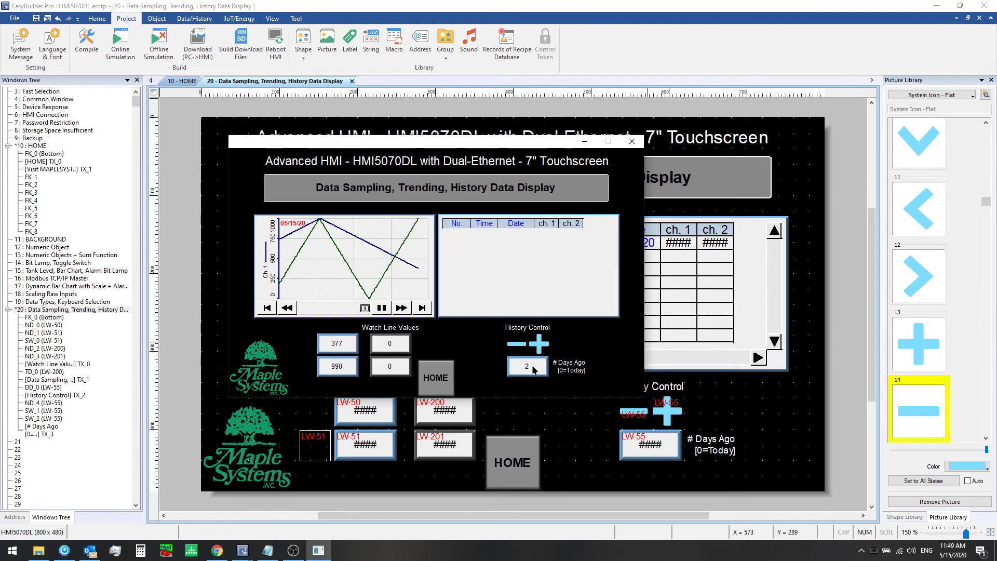
click(518, 345)
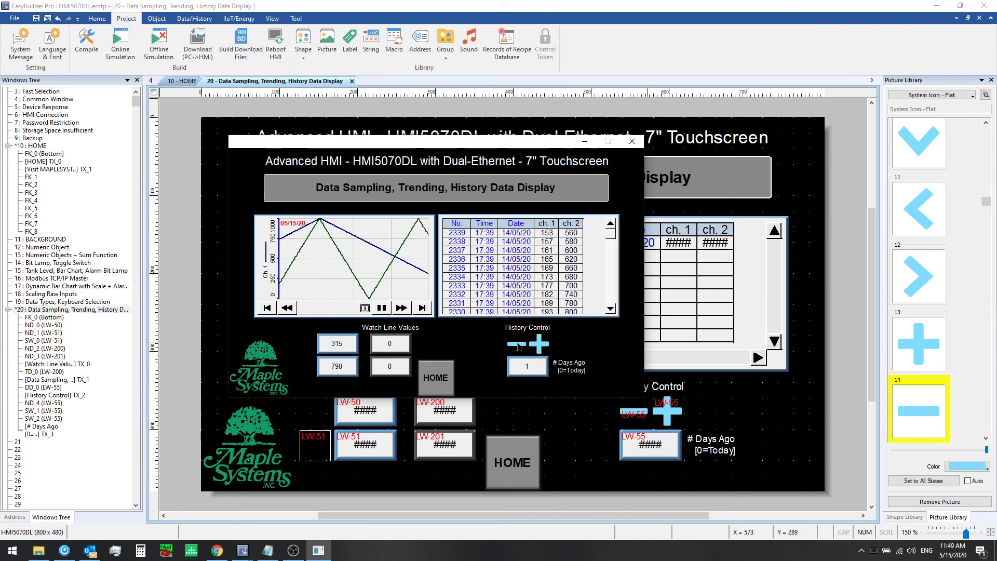
click(518, 345)
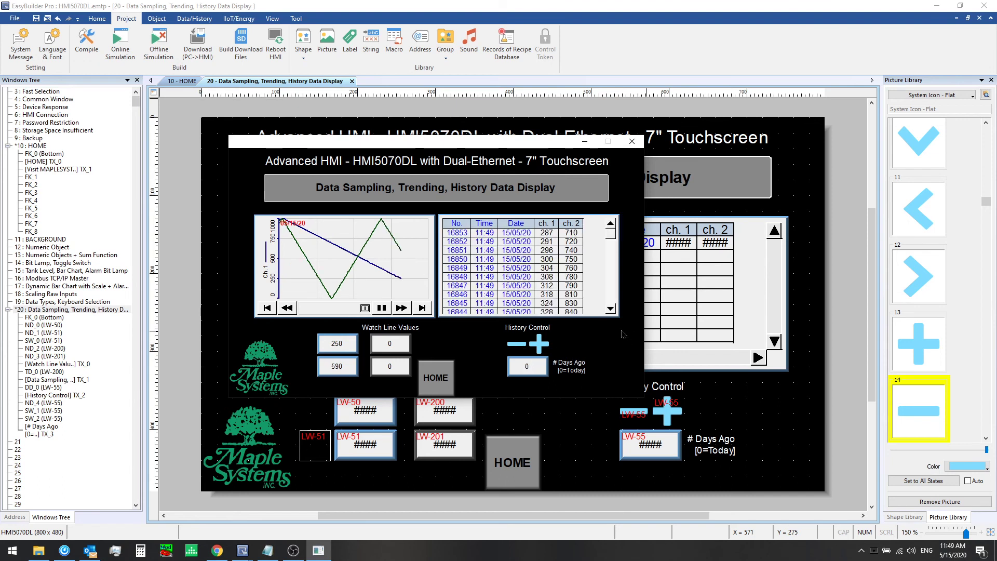